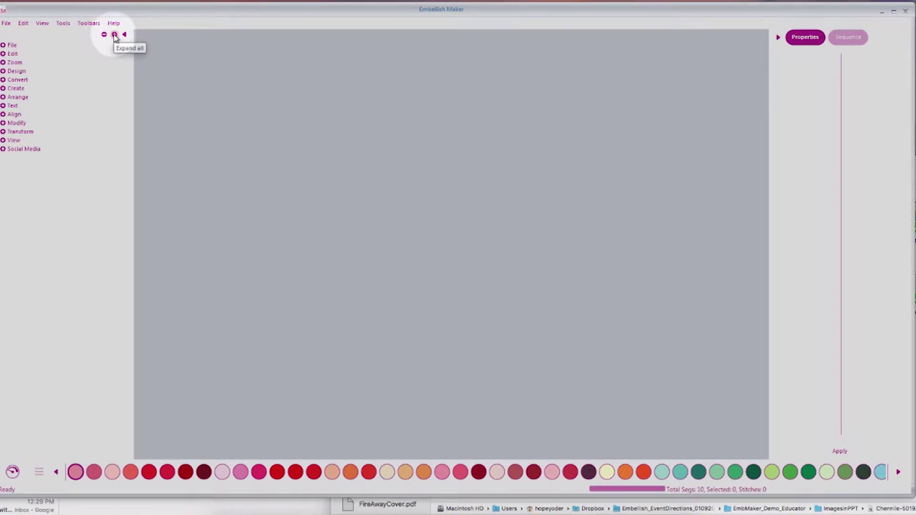
# - Expand every tool category and create the new blank design Design3
pyautogui.click(115, 35)
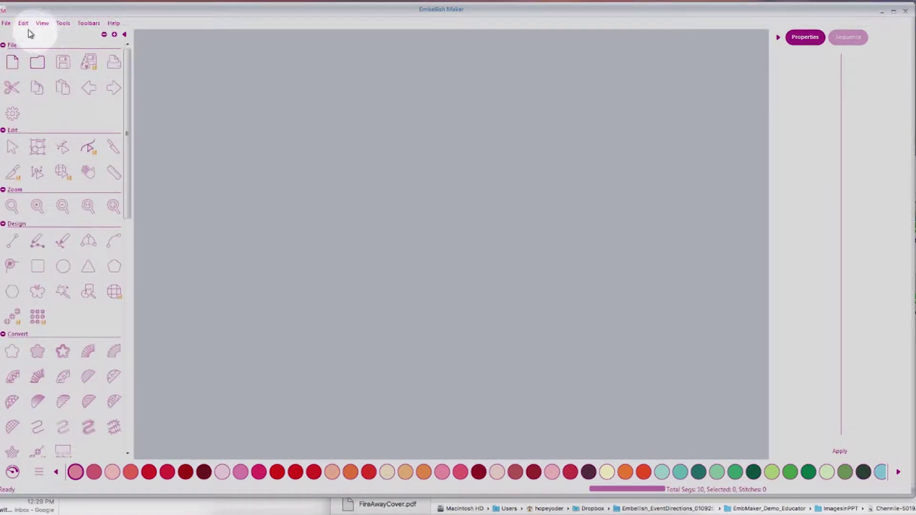
pyautogui.click(11, 61)
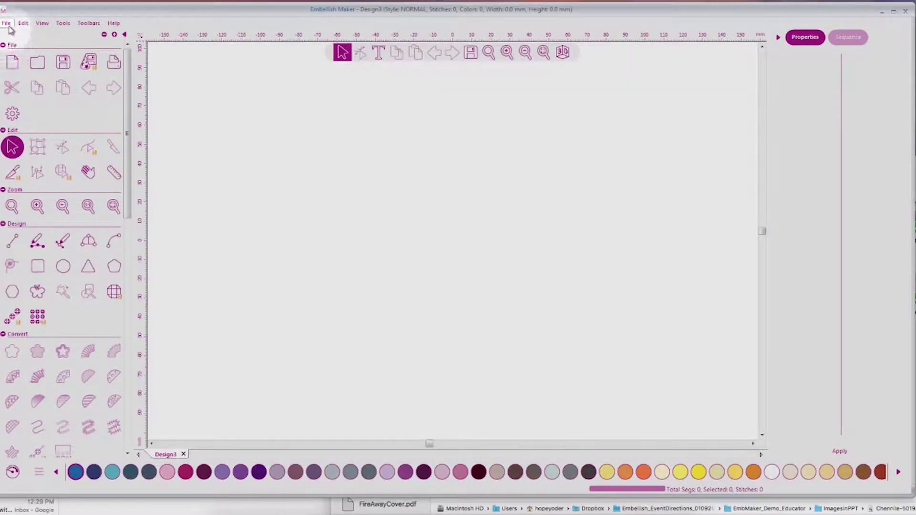
# - Open the Flamingo_Appli design from the File menu onto the canvas
pyautogui.click(7, 24)
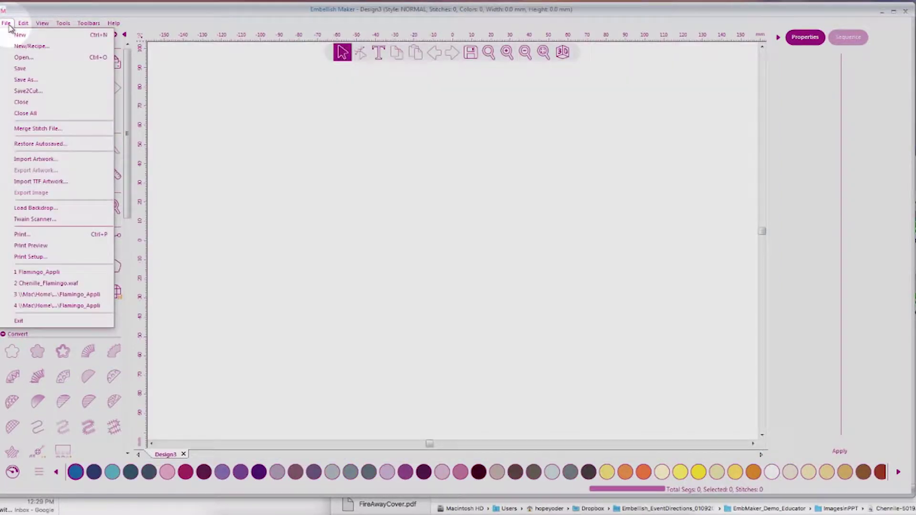
pyautogui.click(23, 58)
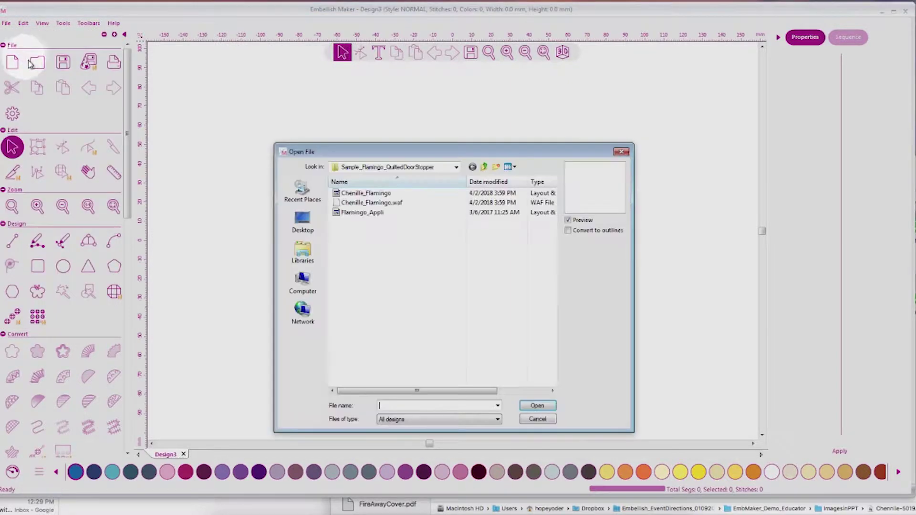
pyautogui.click(360, 218)
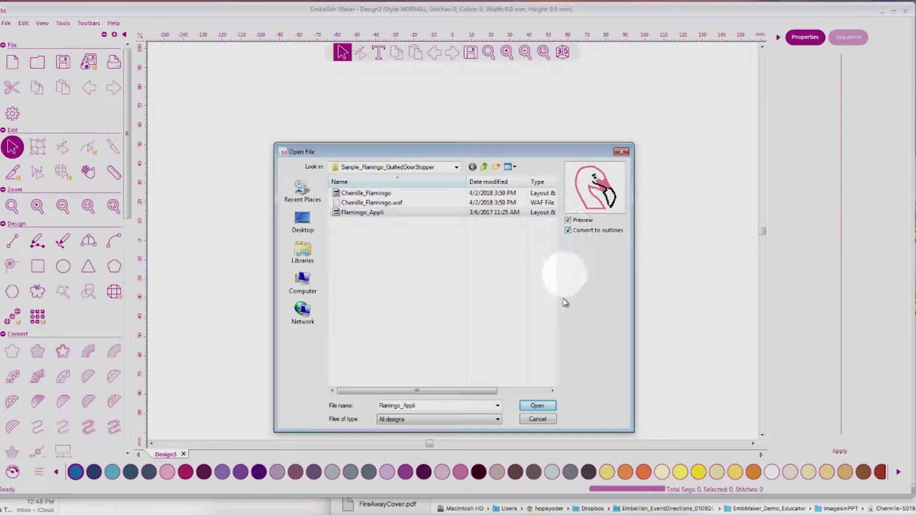
pyautogui.click(539, 406)
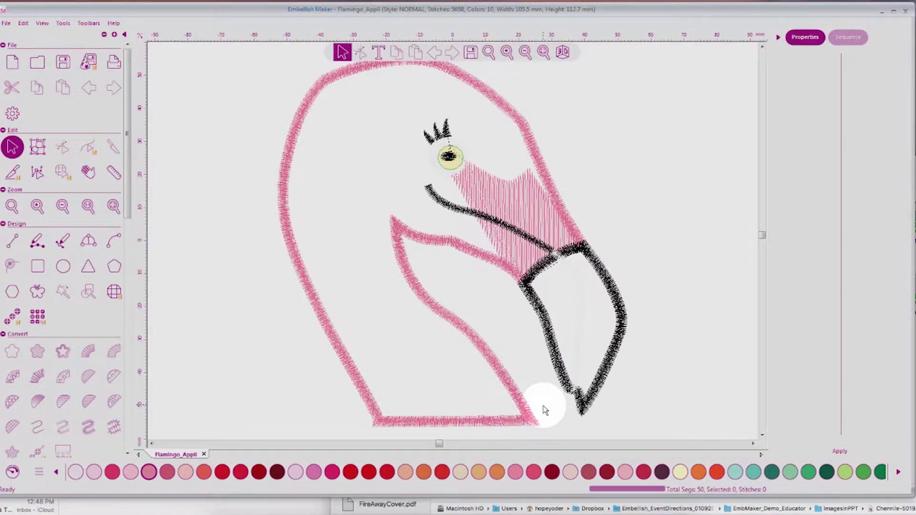
# - Select the pink head outline and show the Sequence list of colour segments with stitch counts
pyautogui.click(613, 282)
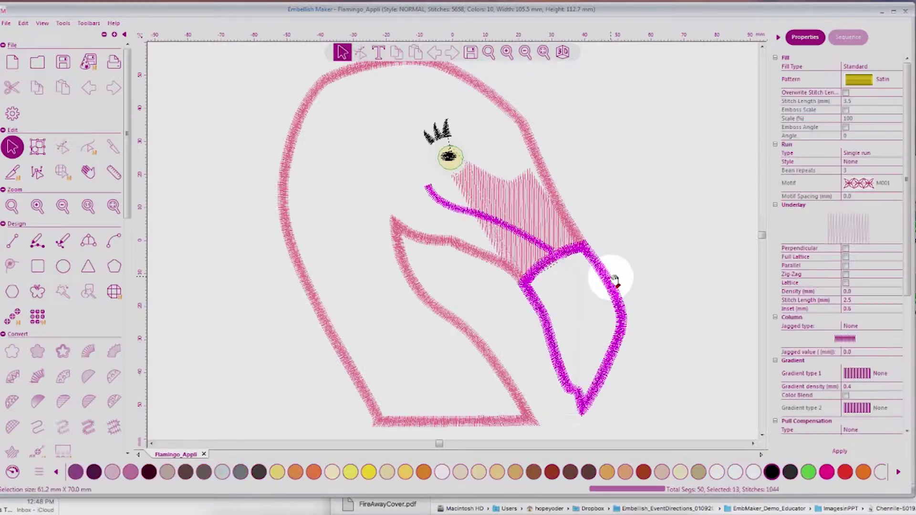
pyautogui.click(693, 148)
pyautogui.click(533, 138)
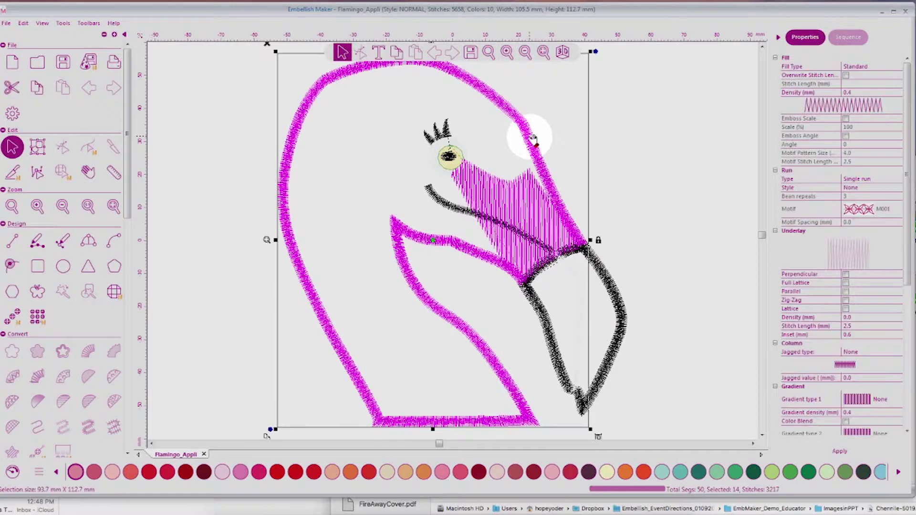
pyautogui.click(778, 37)
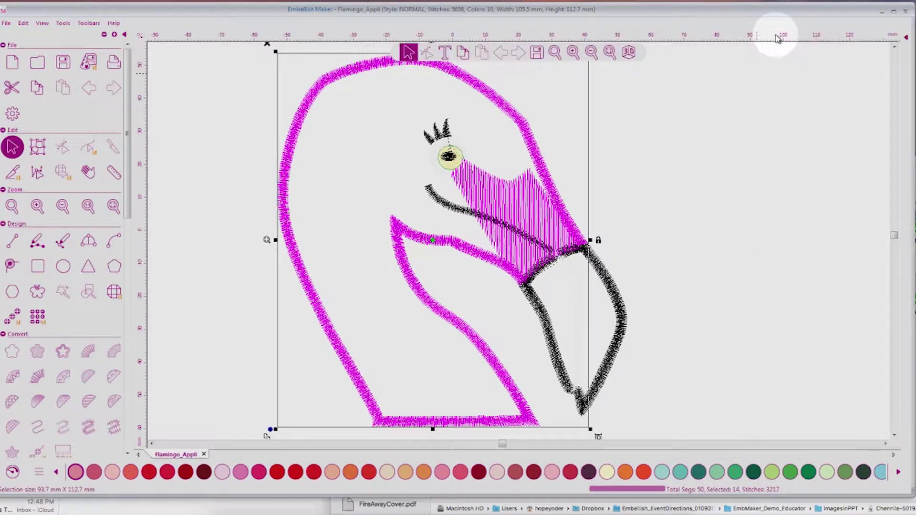
pyautogui.click(908, 41)
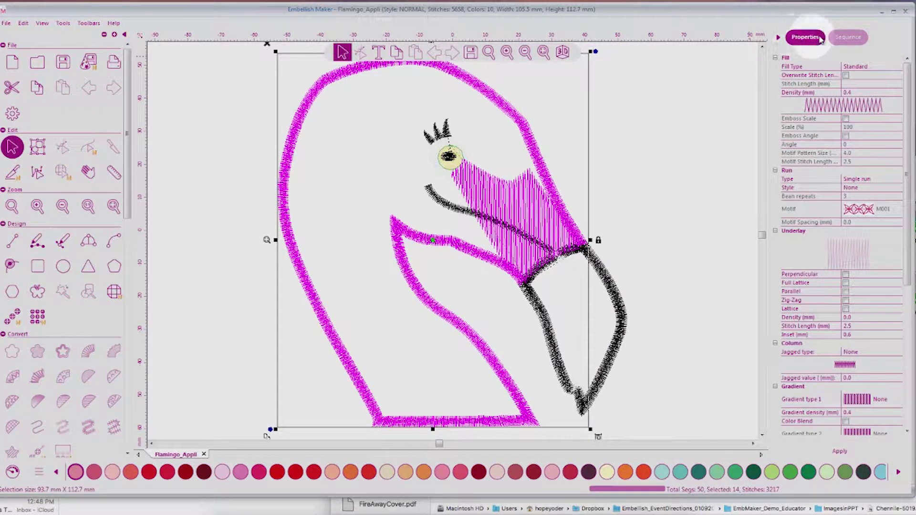
pyautogui.click(841, 39)
# - Select the whole flamingo design
pyautogui.moveTo(906, 191); pyautogui.dragTo(902, 72)
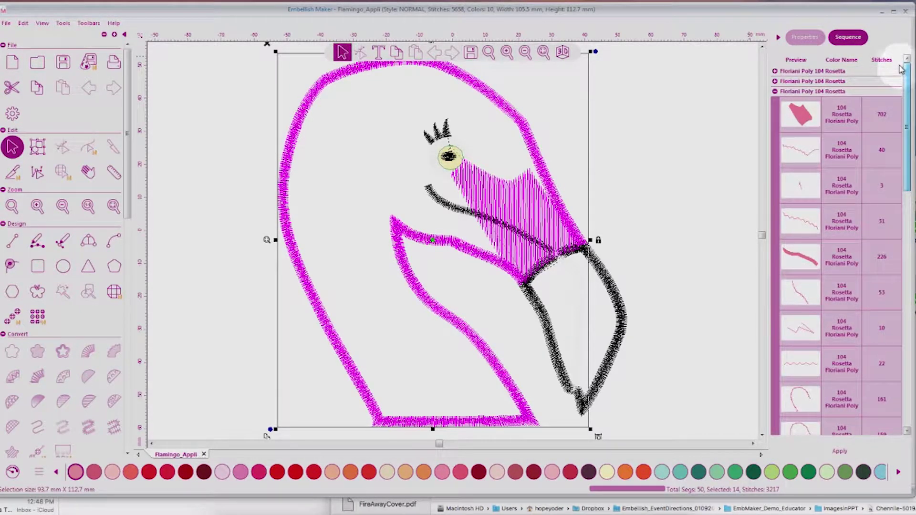
pyautogui.click(655, 111)
pyautogui.hotkey('ctrl', 'a')
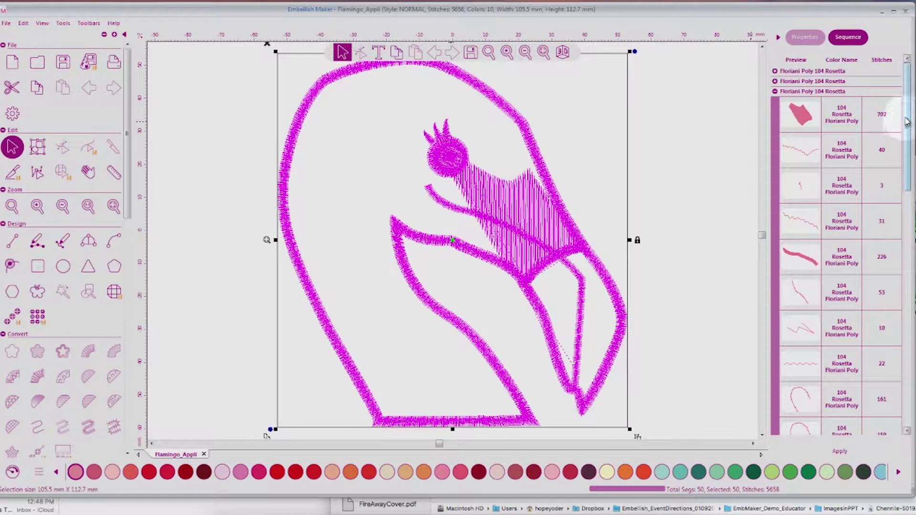
# - Collapse the Rosetta and 900 Black groups, then pick the first Rosetta group's 210-stitch segment
pyautogui.click(775, 91)
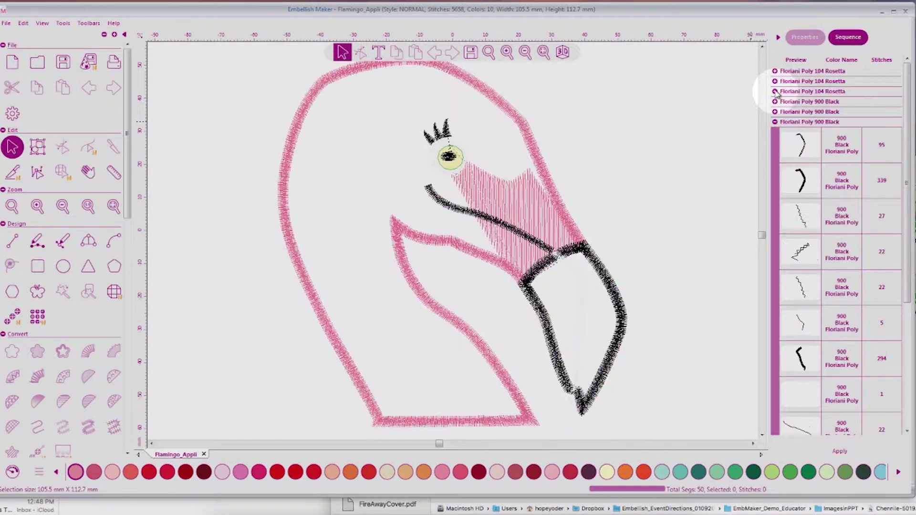
pyautogui.click(775, 122)
pyautogui.click(775, 70)
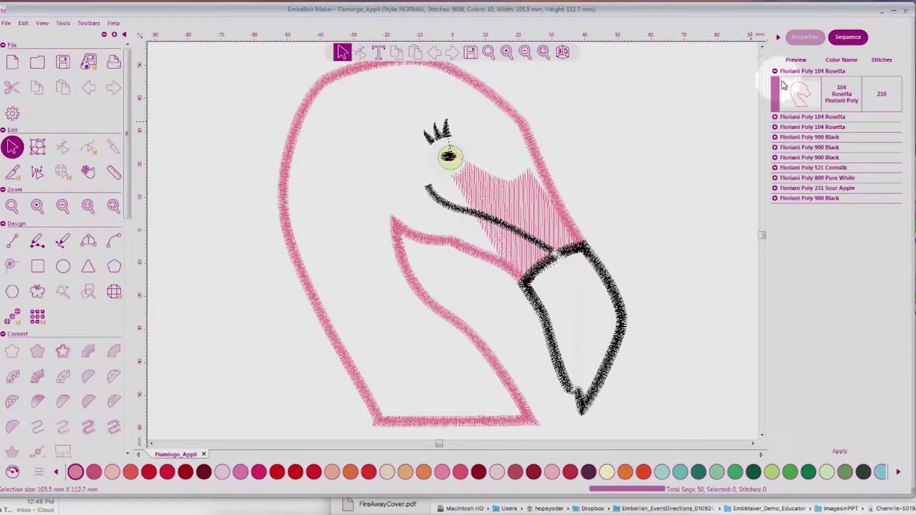
pyautogui.click(795, 92)
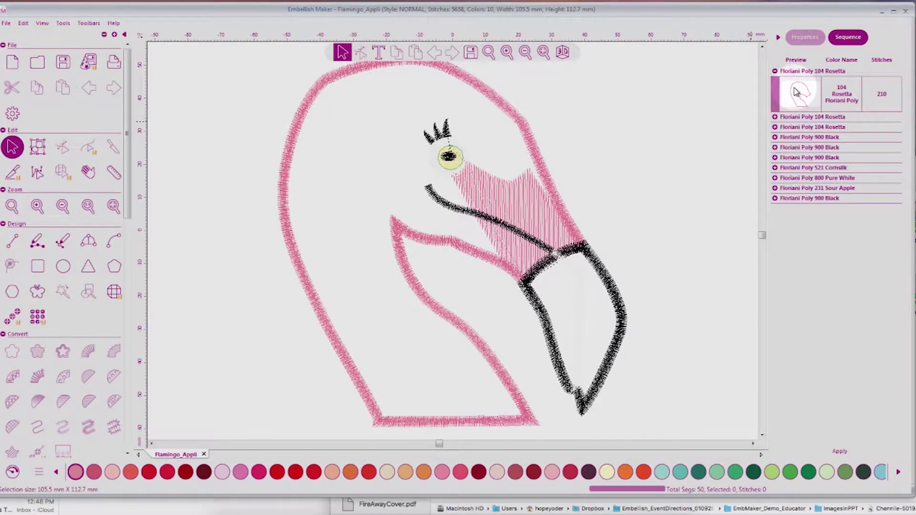
pyautogui.click(794, 92)
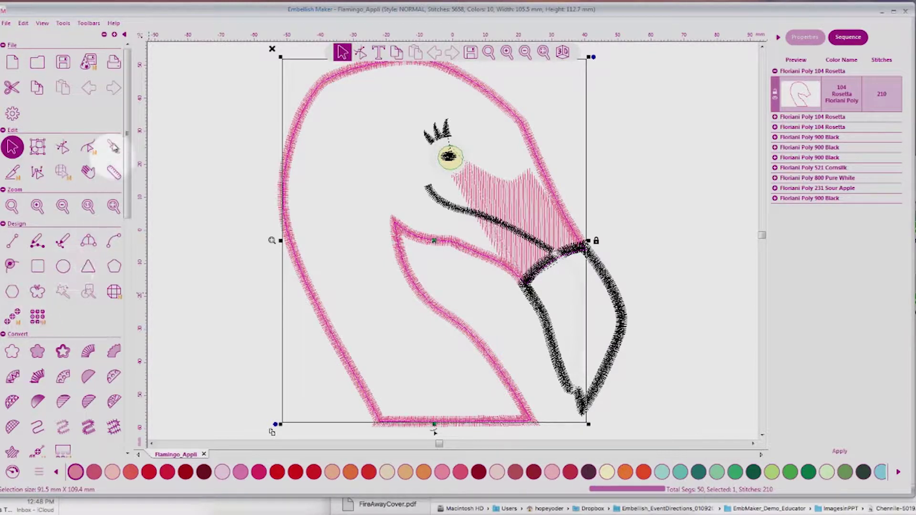
# - Convert the 210-stitch Rosetta outline into chenille diagonal quilting lines
pyautogui.click(105, 35)
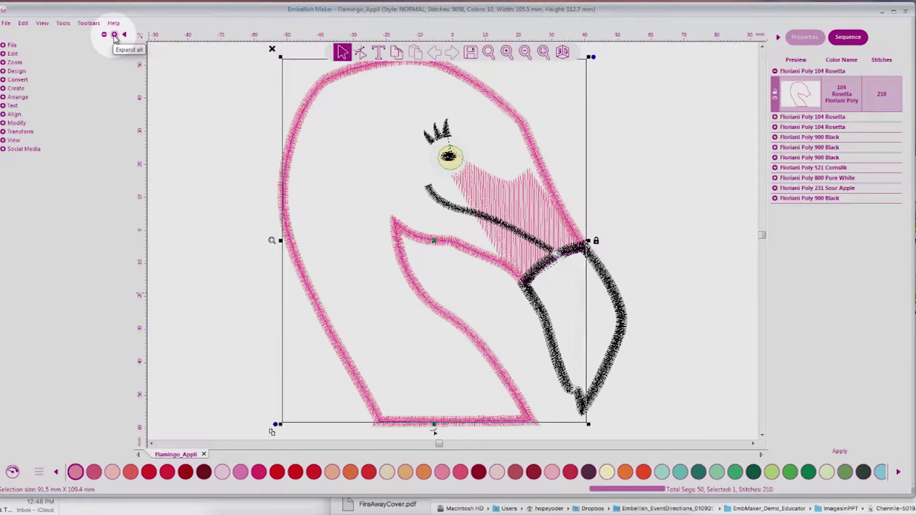
pyautogui.click(114, 35)
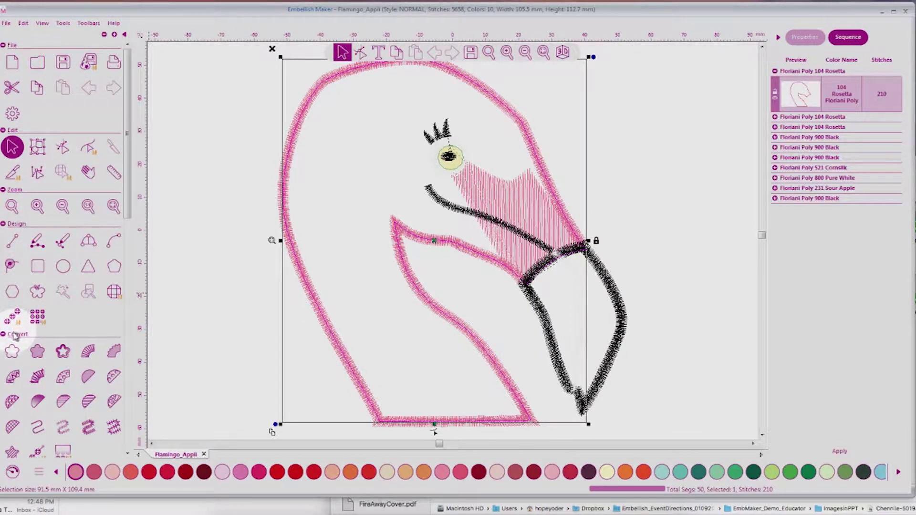
pyautogui.moveTo(128, 208); pyautogui.dragTo(125, 265)
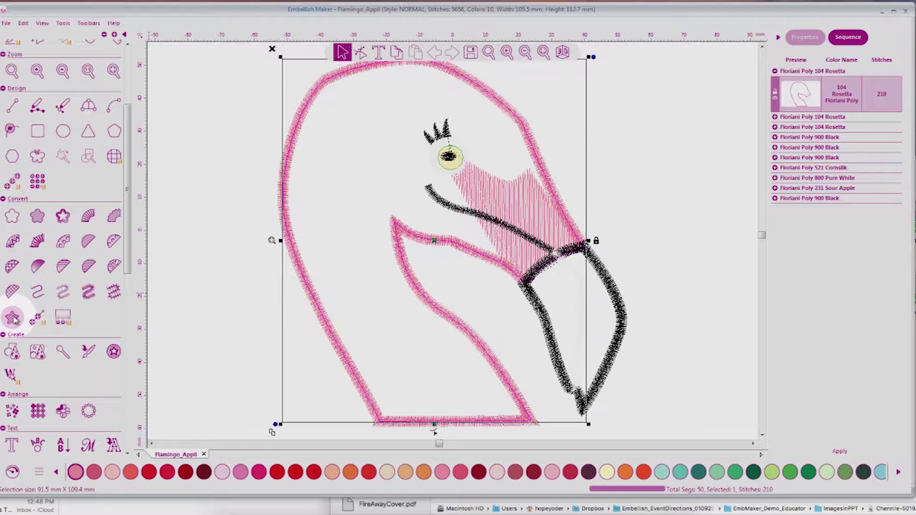
pyautogui.click(13, 317)
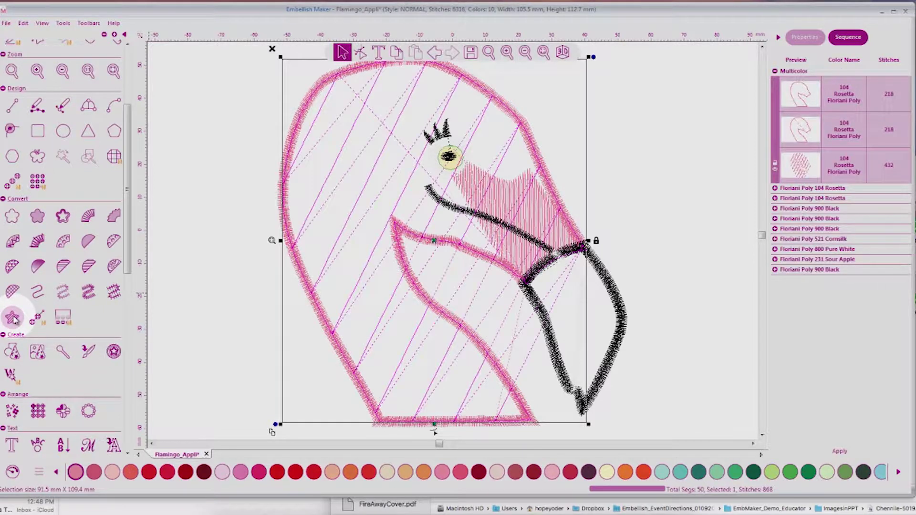
# - Switch to realistic 3D stitch view and pick the 207-stitch piece in the 104 Rosetta group
pyautogui.click(568, 54)
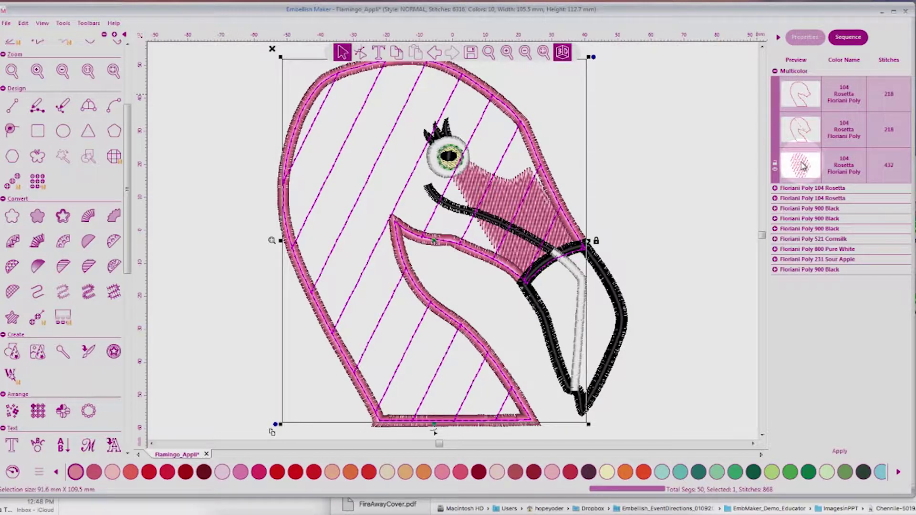
pyautogui.click(776, 189)
pyautogui.click(800, 209)
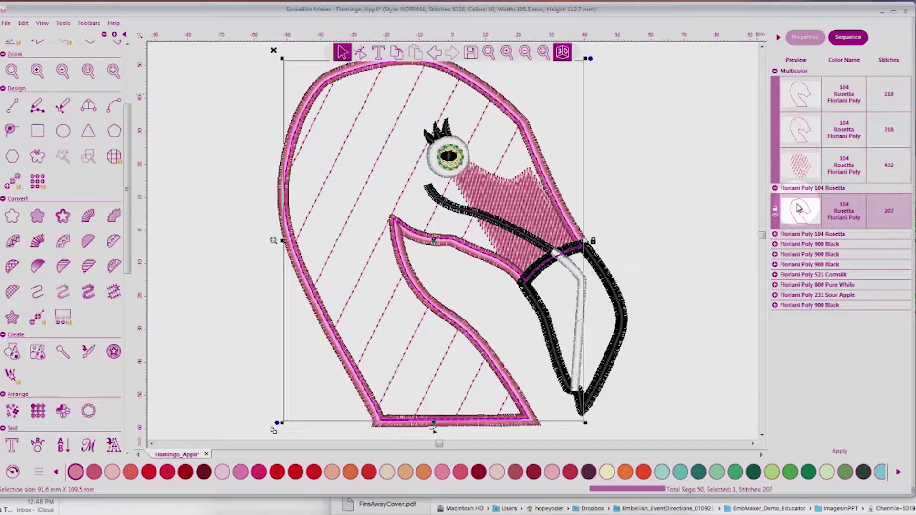
pyautogui.click(775, 234)
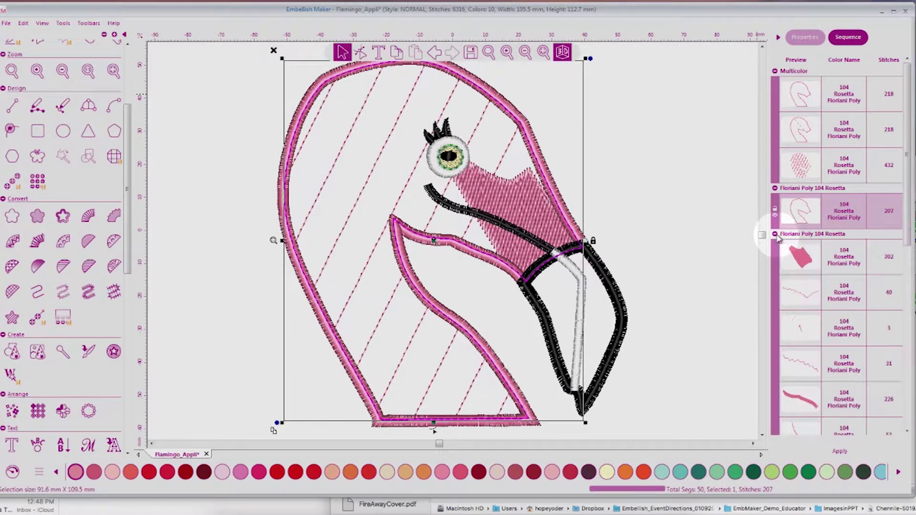
pyautogui.click(775, 234)
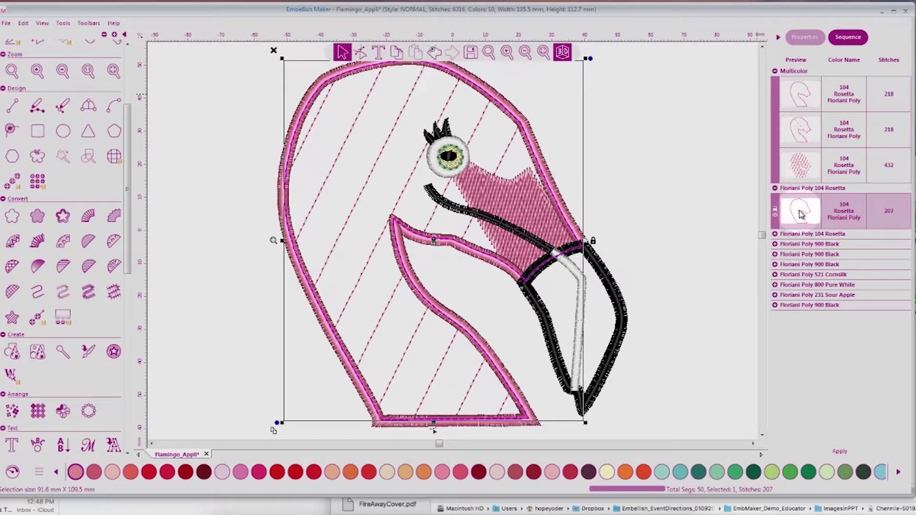
# - Delete the 207-stitch Rosetta piece, leaving 6109 stitches in 49 segments
pyautogui.rightClick(802, 214)
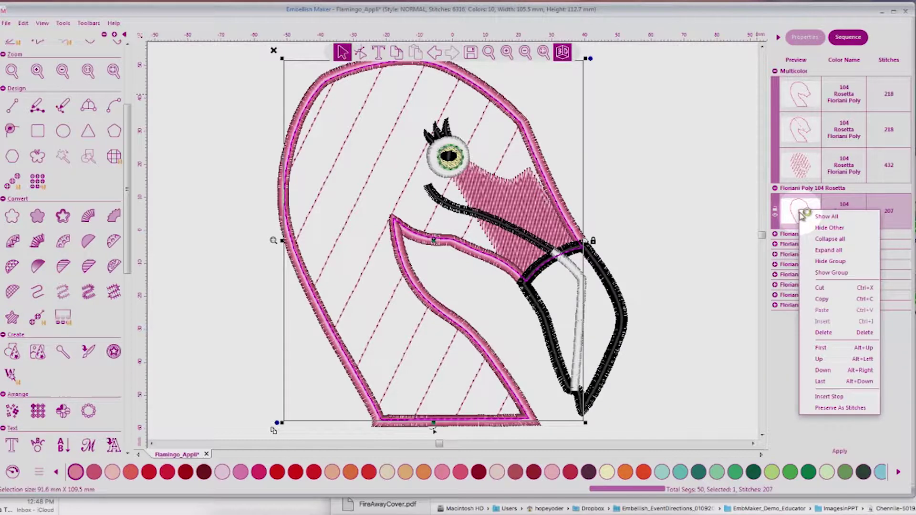
pyautogui.click(830, 337)
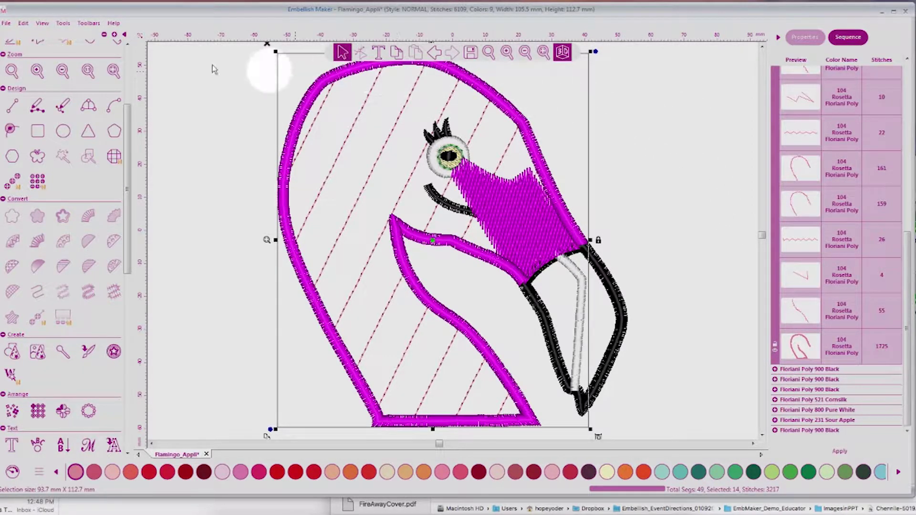
pyautogui.click(7, 24)
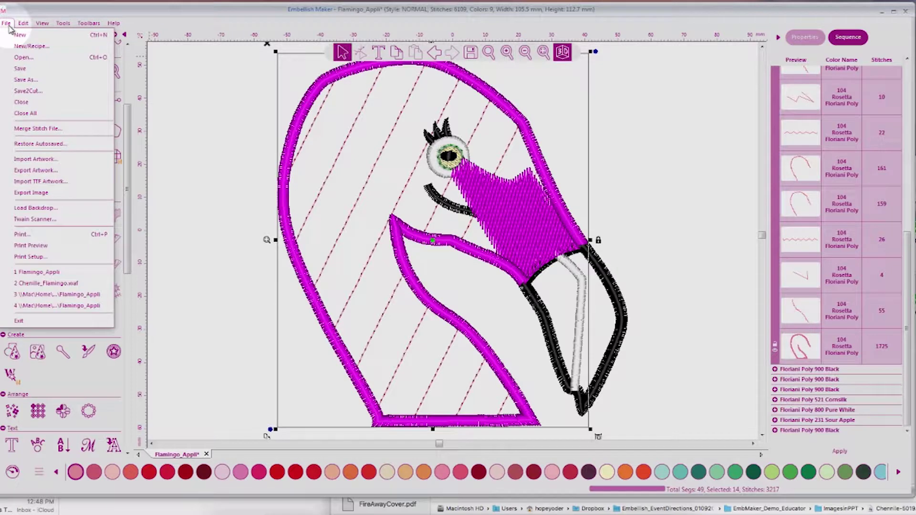
# - Save the design as WAF file 'sdcfsdfsdfsdfdsfsdfd' in the Sample_Flamingo_QuiltedDoorStopper folder
pyautogui.click(24, 79)
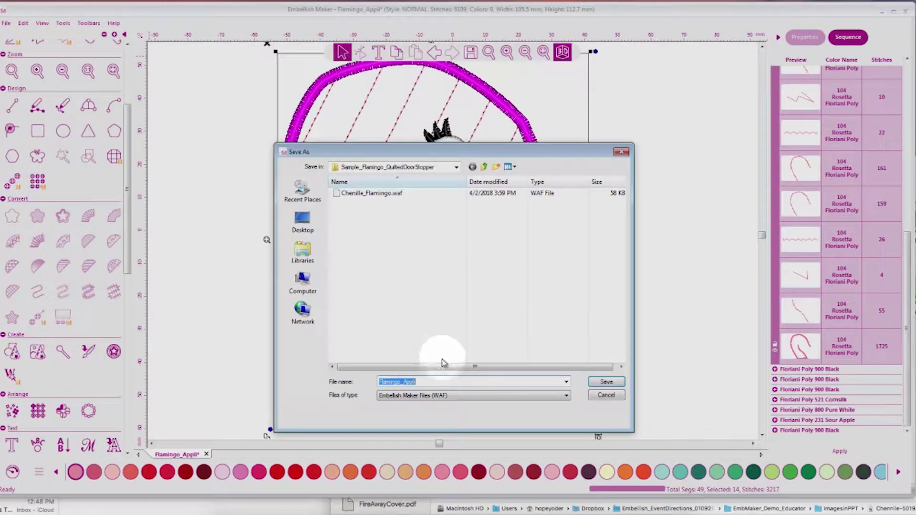
pyautogui.write('sdcf')
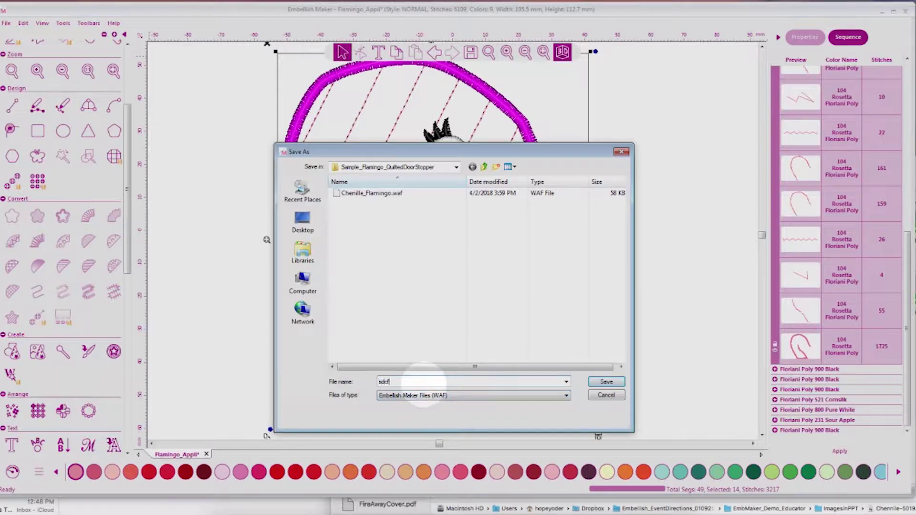
pyautogui.write('sdfsdfsdfdsfsdfd')
pyautogui.press('Tab')
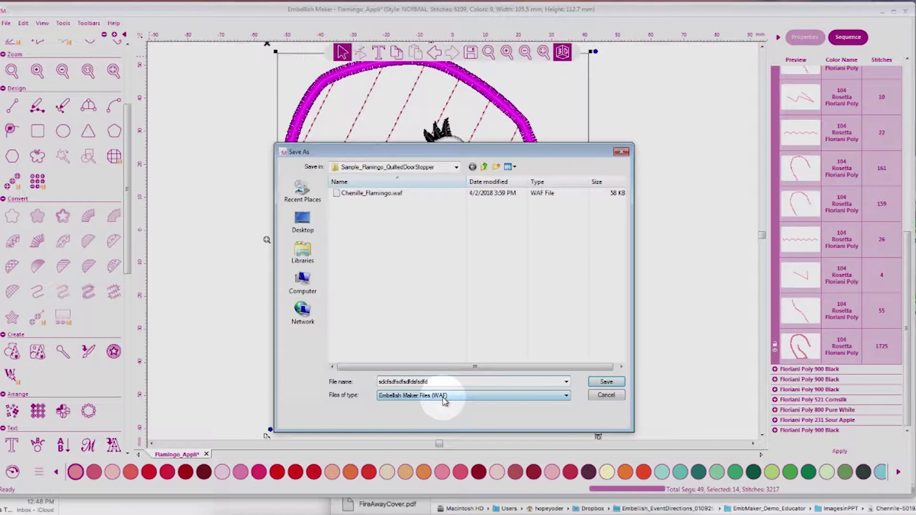
pyautogui.click(595, 384)
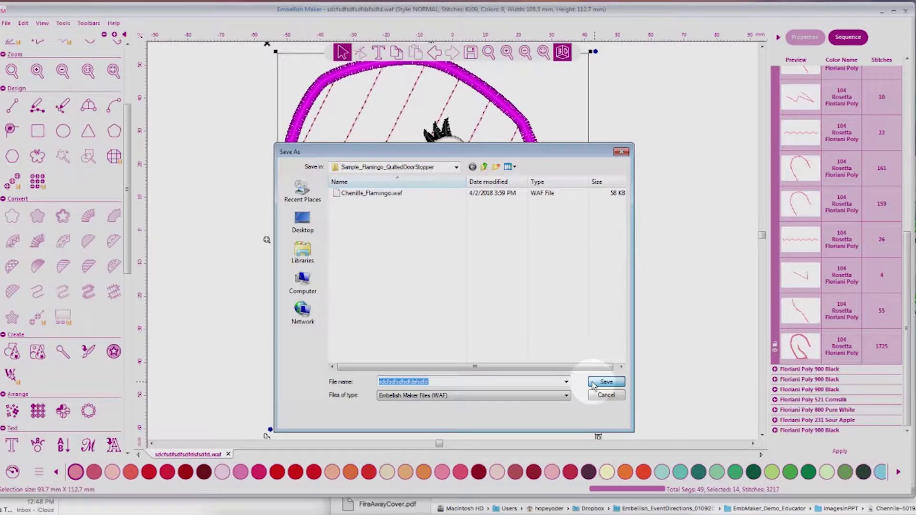
# - Save another copy as a Baby Lock/Brother/Bernina (PES) file
pyautogui.click(6, 23)
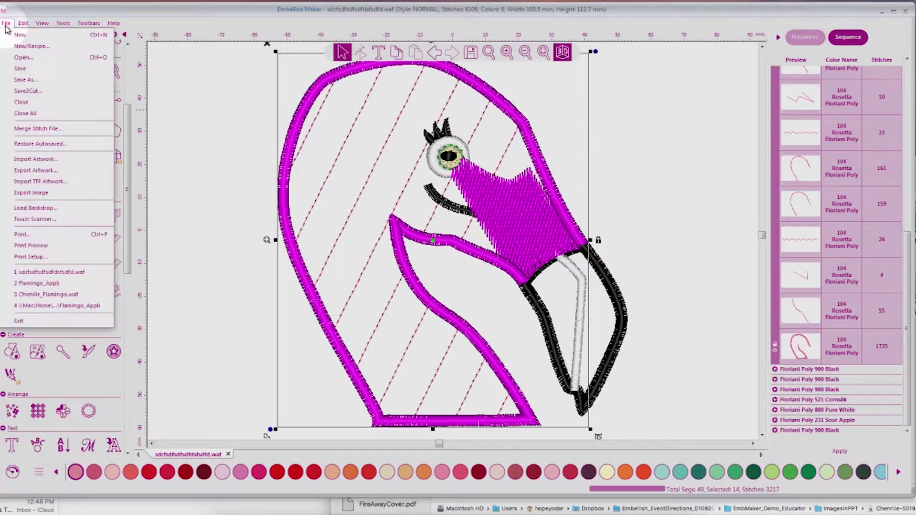
pyautogui.click(24, 80)
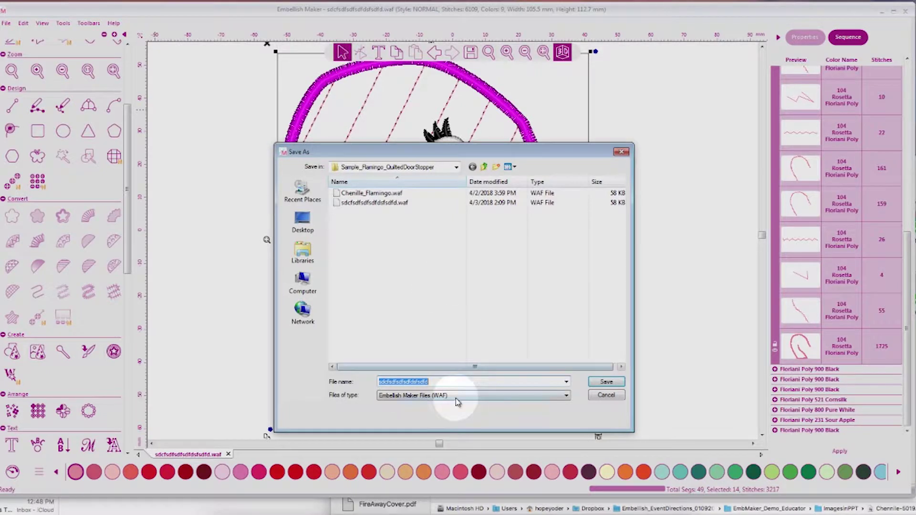
pyautogui.click(456, 399)
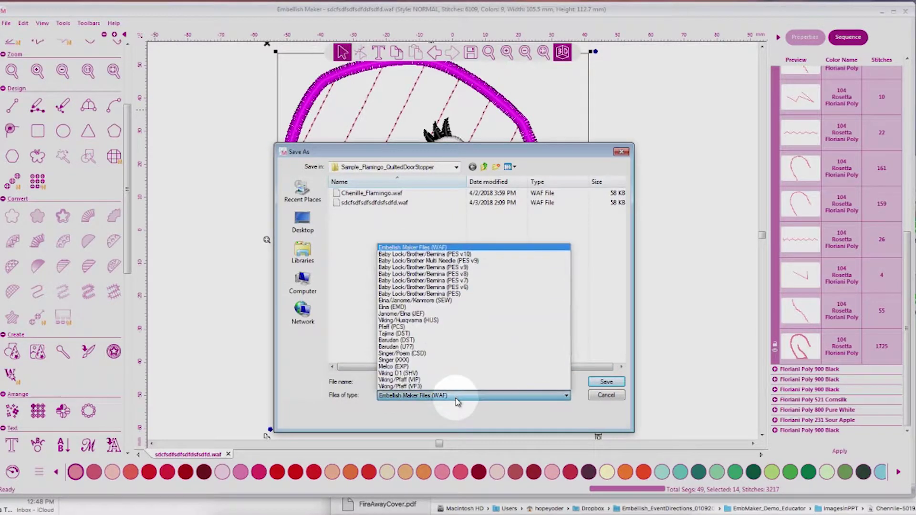
pyautogui.click(455, 294)
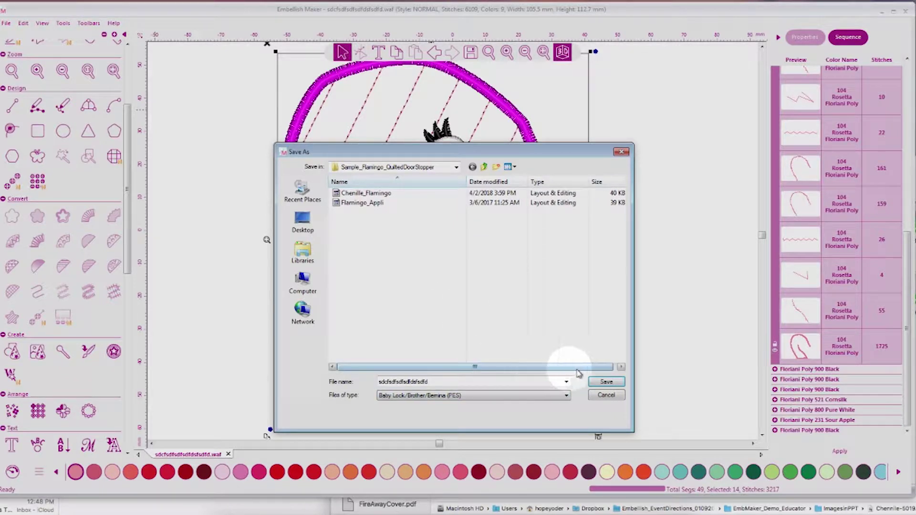
pyautogui.click(606, 382)
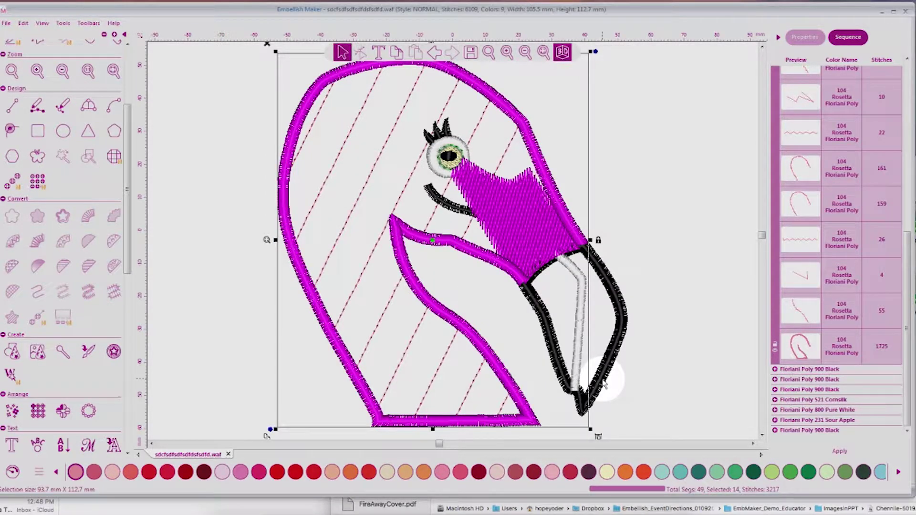